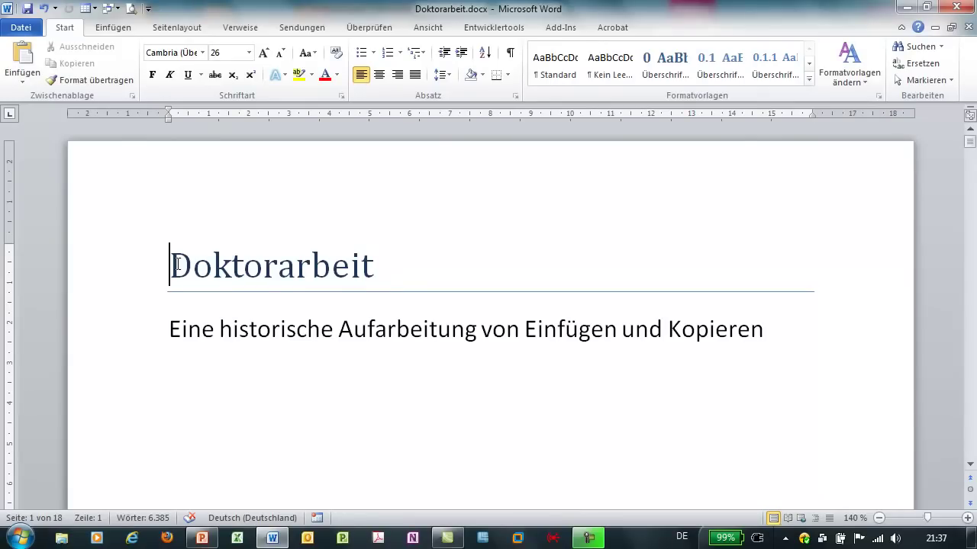
# - Switch the ribbon to the Einfügen tab in Doktorarbeit
pyautogui.click(112, 29)
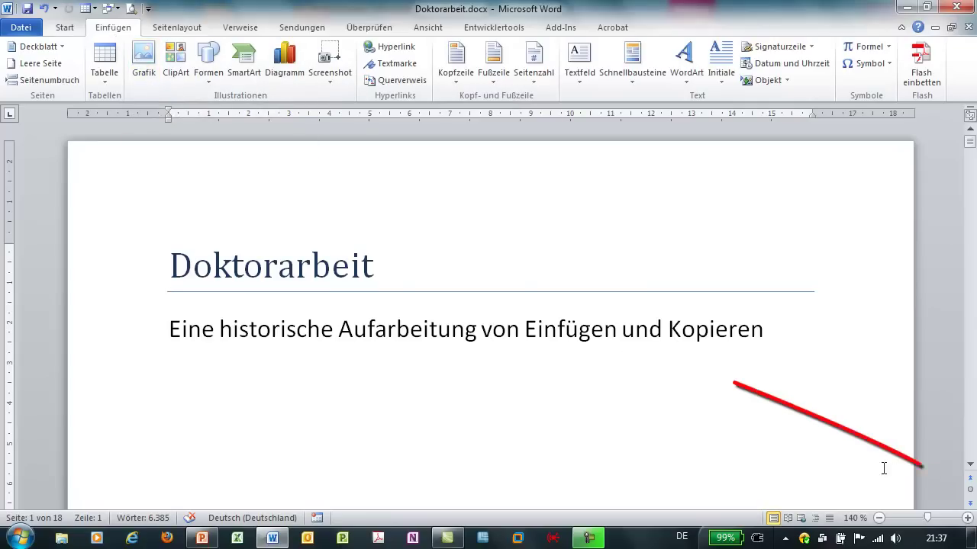
# - Browse by graphic, moving from the tulip picture on page 2 to the hydrangea on page 11
pyautogui.click(970, 492)
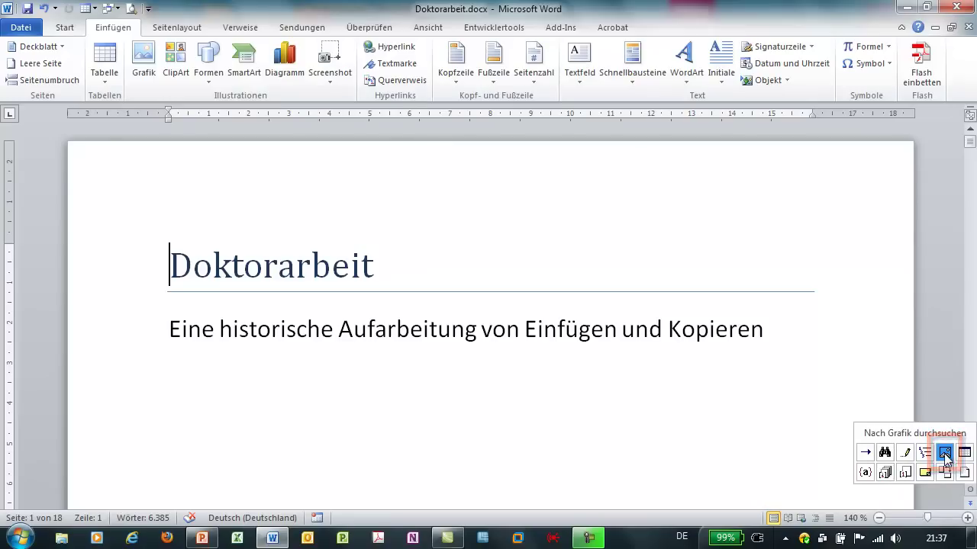
pyautogui.click(944, 454)
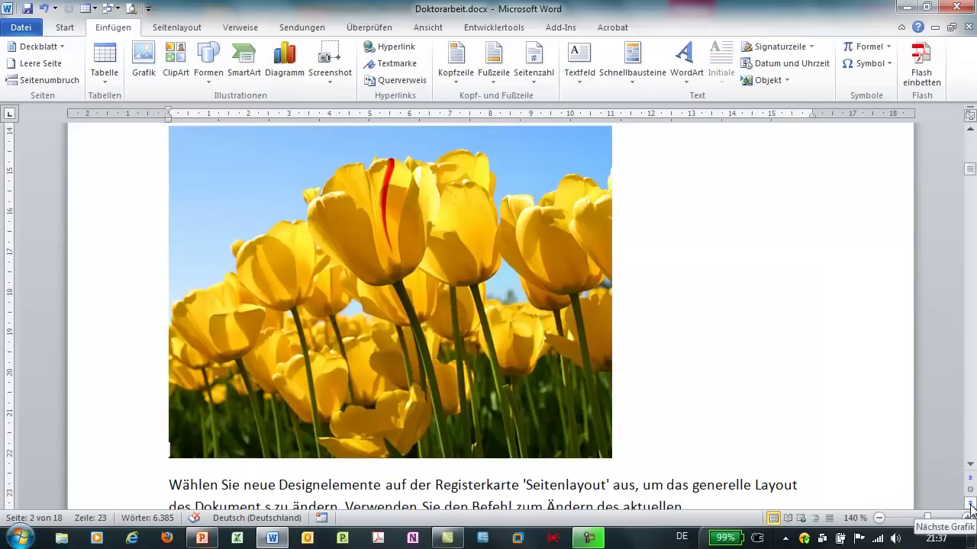
pyautogui.click(971, 506)
pyautogui.click(971, 507)
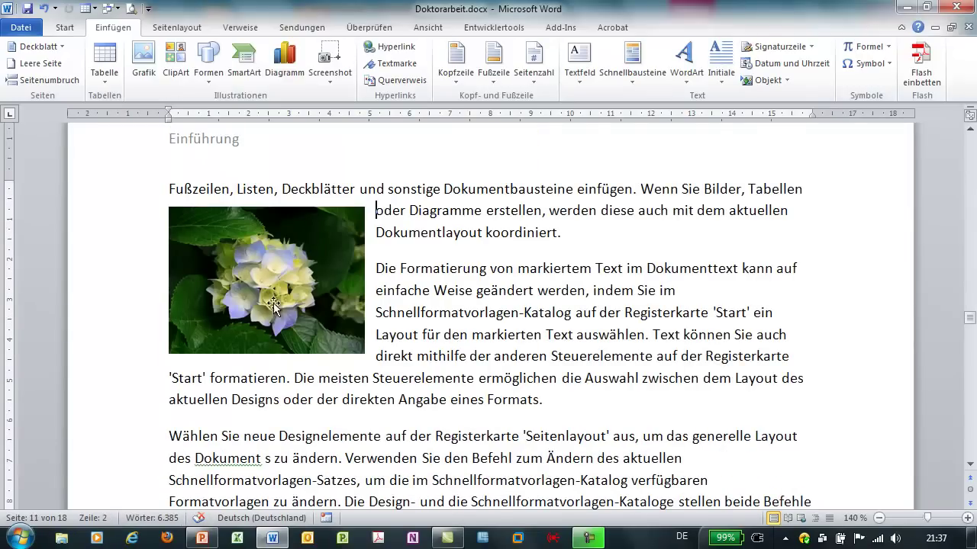
# - Give the hydrangea picture Passend (tight) text wrapping and return it to the left margin
pyautogui.moveTo(286, 301)
pyautogui.mouseDown()
pyautogui.moveTo(365, 323)
pyautogui.moveTo(465, 282)
pyautogui.mouseUp()
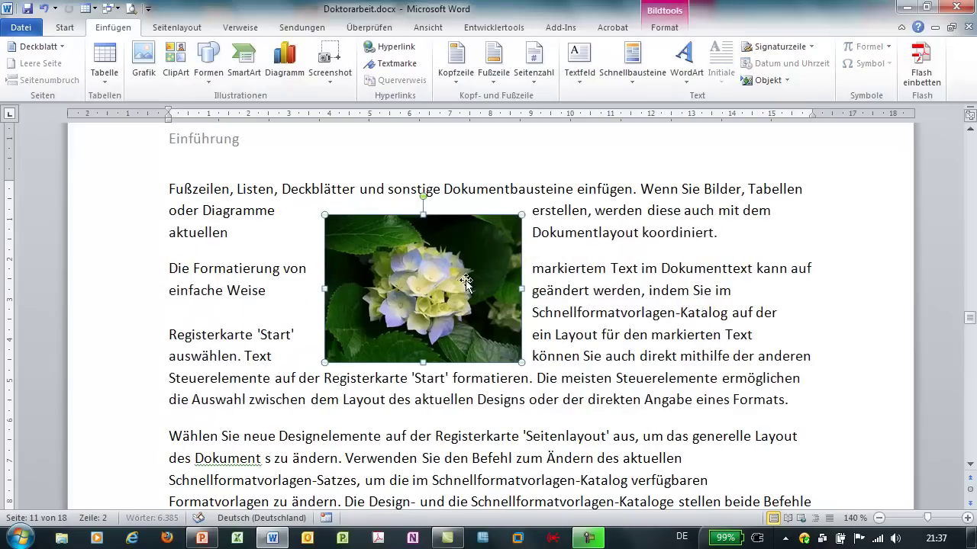
pyautogui.click(662, 28)
pyautogui.click(664, 76)
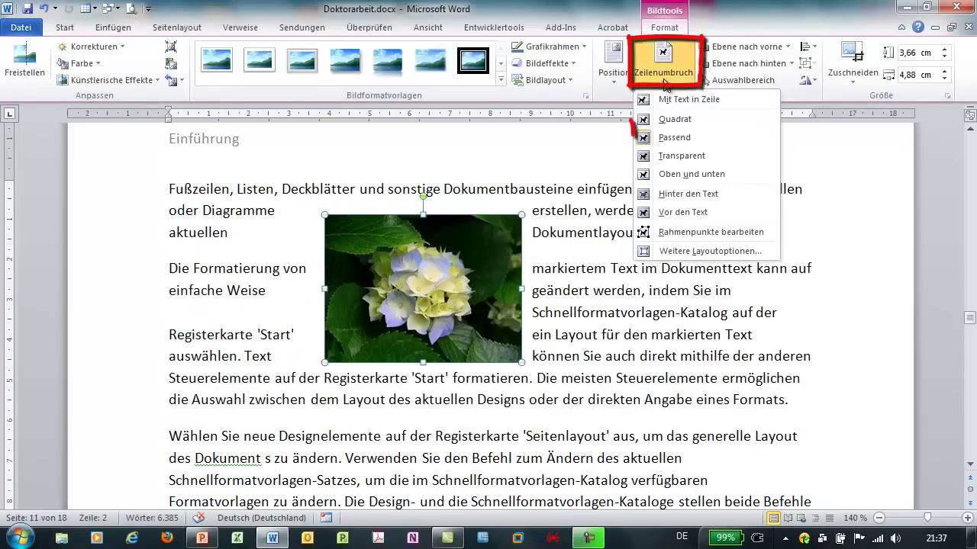
pyautogui.click(653, 139)
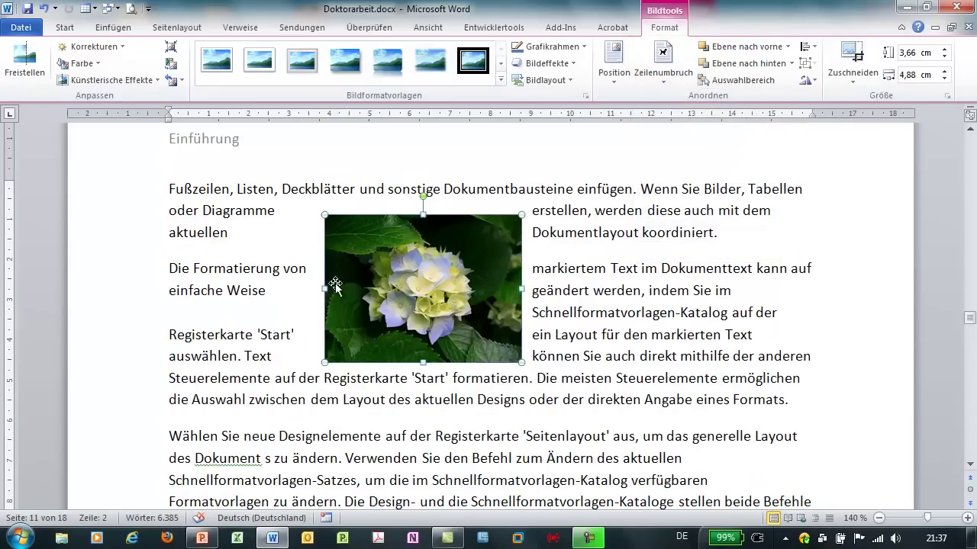
pyautogui.moveTo(335, 286); pyautogui.dragTo(179, 281)
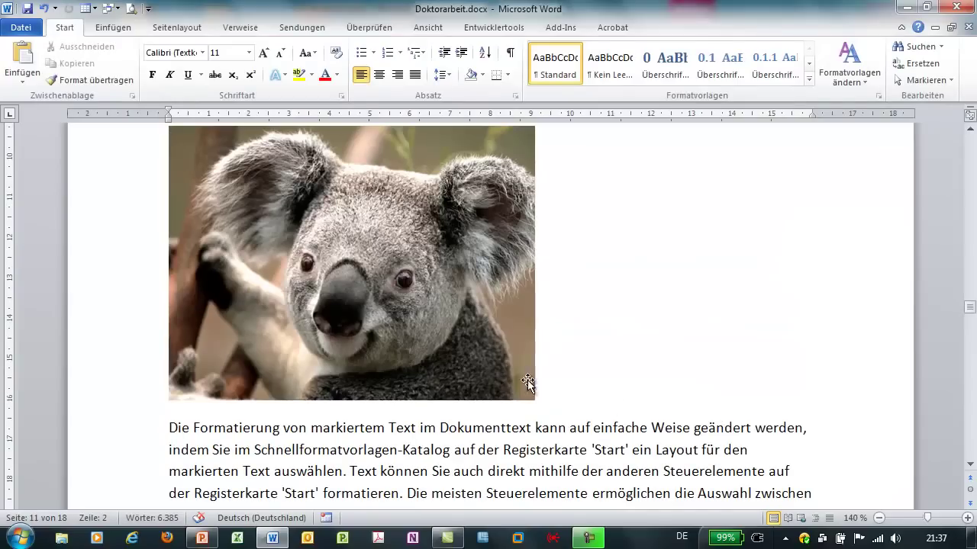
# - Set the koala picture's text wrapping to Oben und unten (top and bottom)
pyautogui.click(528, 383)
pyautogui.click(669, 75)
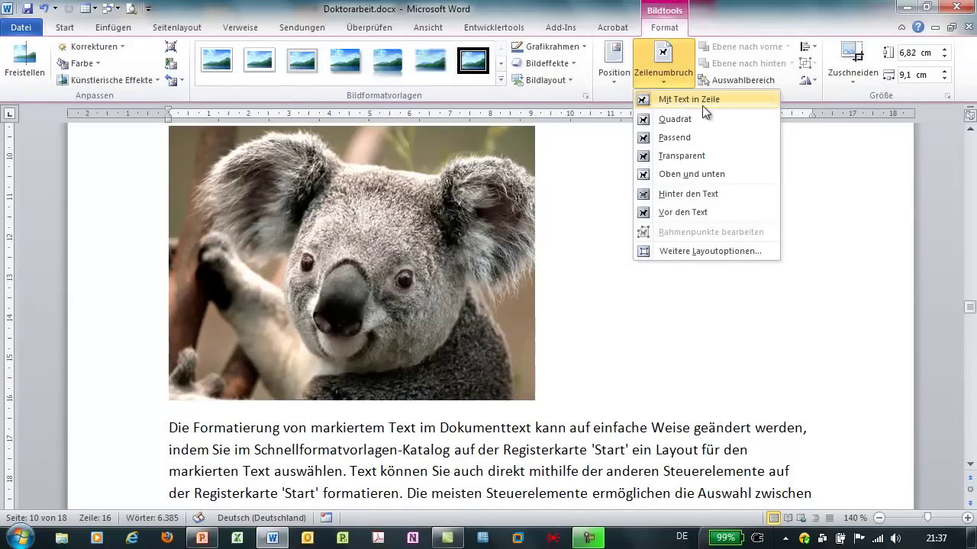
pyautogui.click(680, 174)
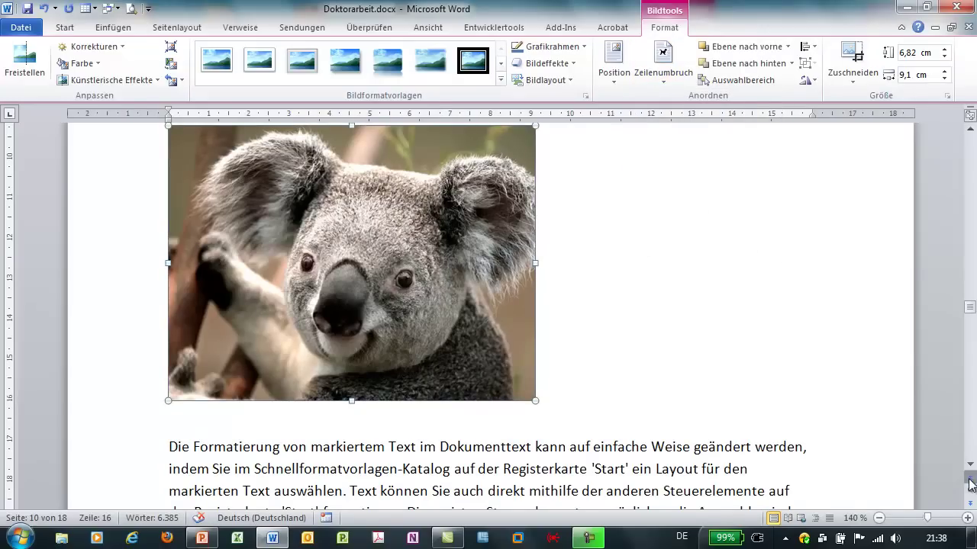
pyautogui.click(969, 479)
pyautogui.scroll(1, 621, 336)
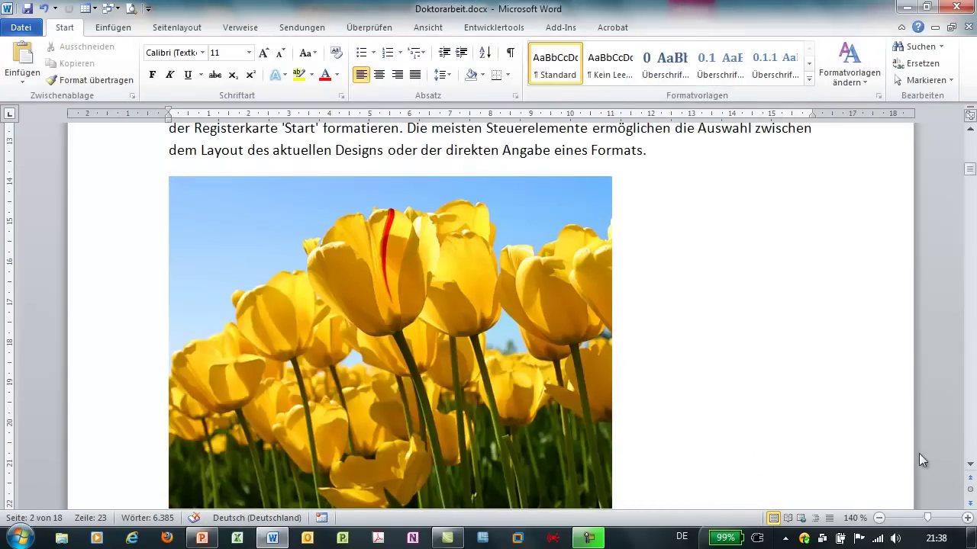
pyautogui.click(970, 504)
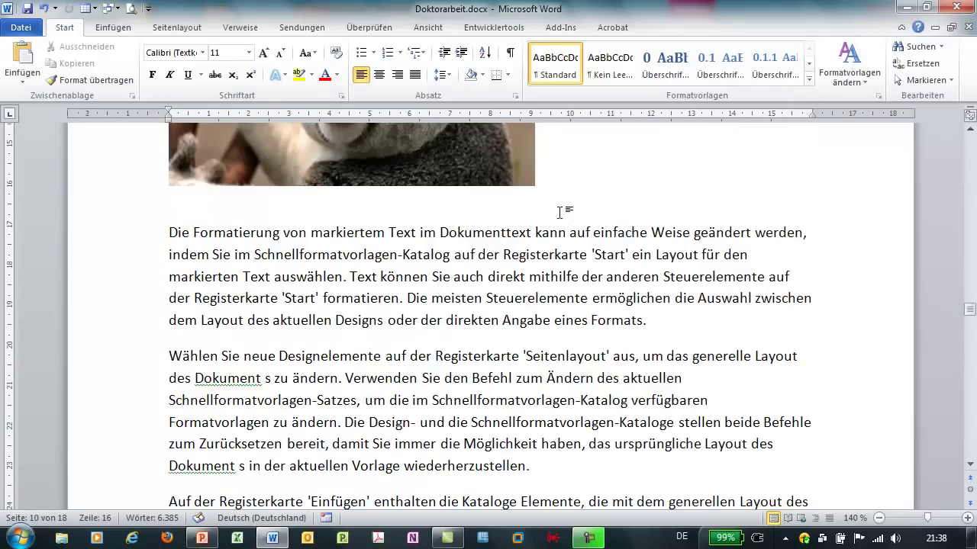
pyautogui.click(433, 166)
pyautogui.scroll(3, 552, 259)
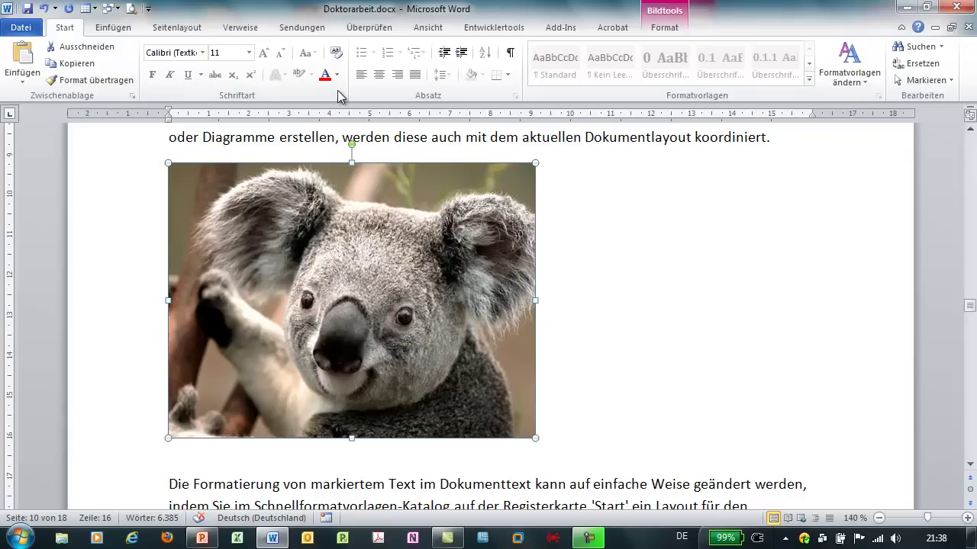
# - On Verweise, inspect the Beschriftung dialog's Bezeichnung list, keep Abbildung, and cancel without captioning
pyautogui.click(251, 34)
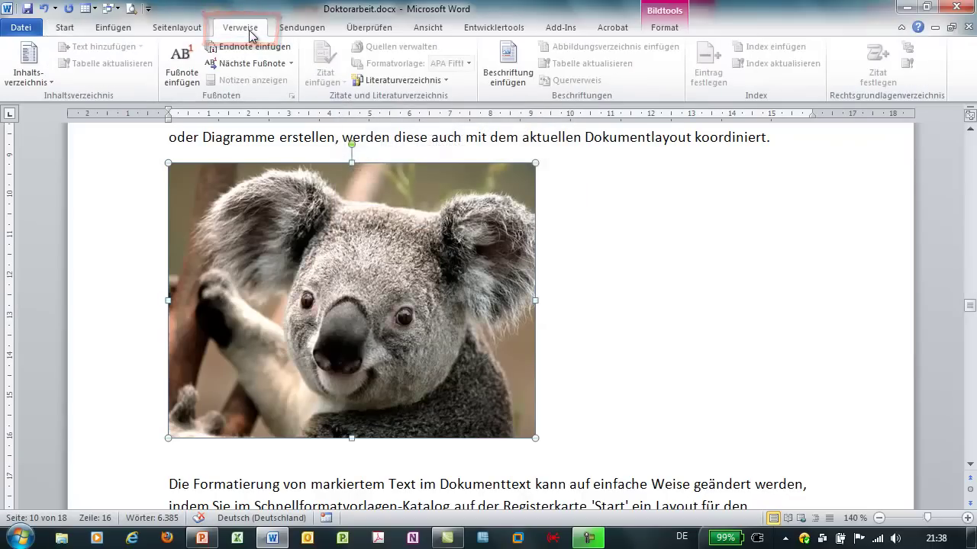
pyautogui.click(511, 86)
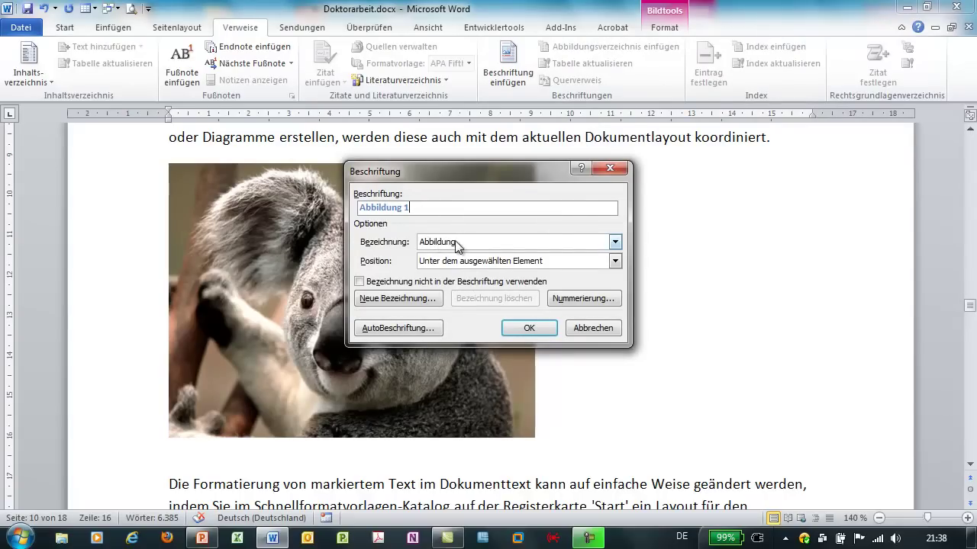
pyautogui.click(614, 242)
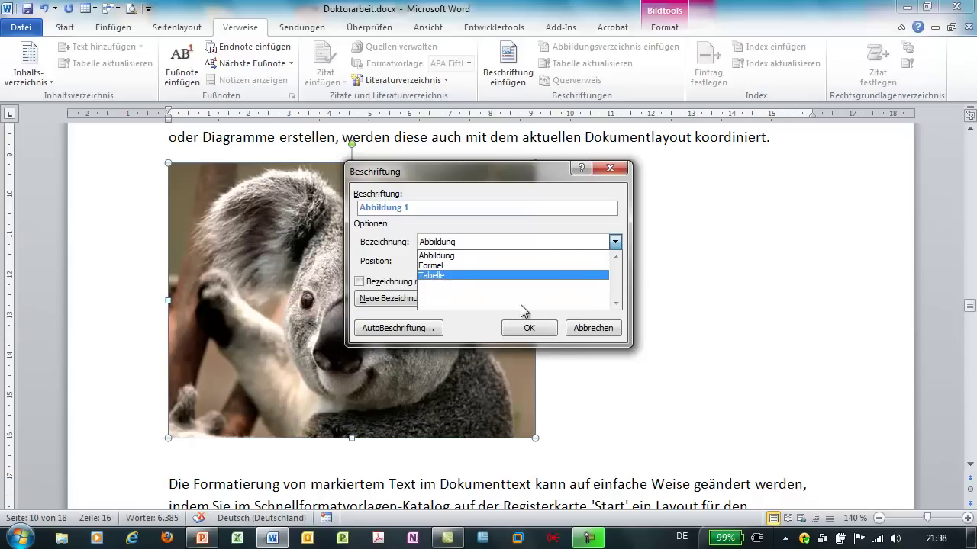
pyautogui.click(585, 326)
pyautogui.click(585, 329)
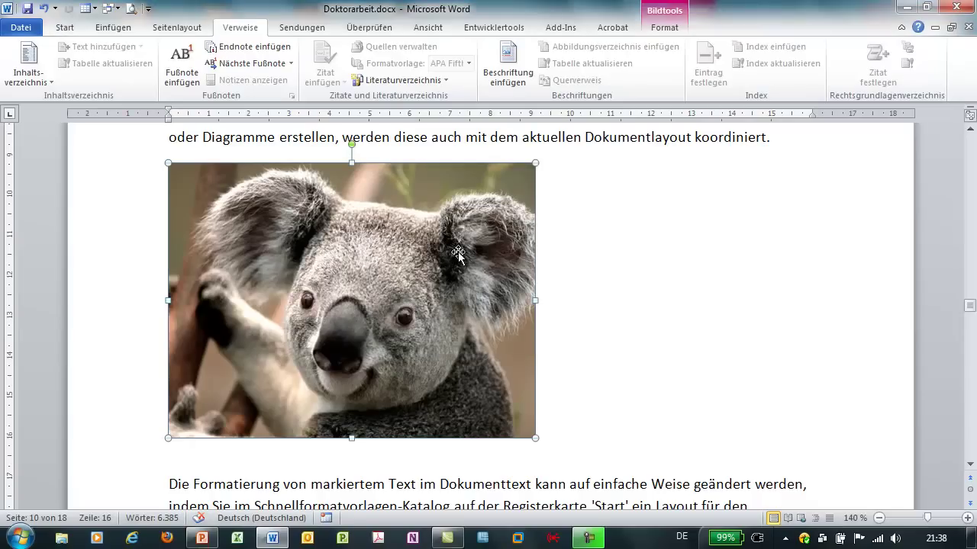
# - Insert the caption 'Abbildung 1: Koalo' beneath the koala picture on page 10
pyautogui.click(516, 81)
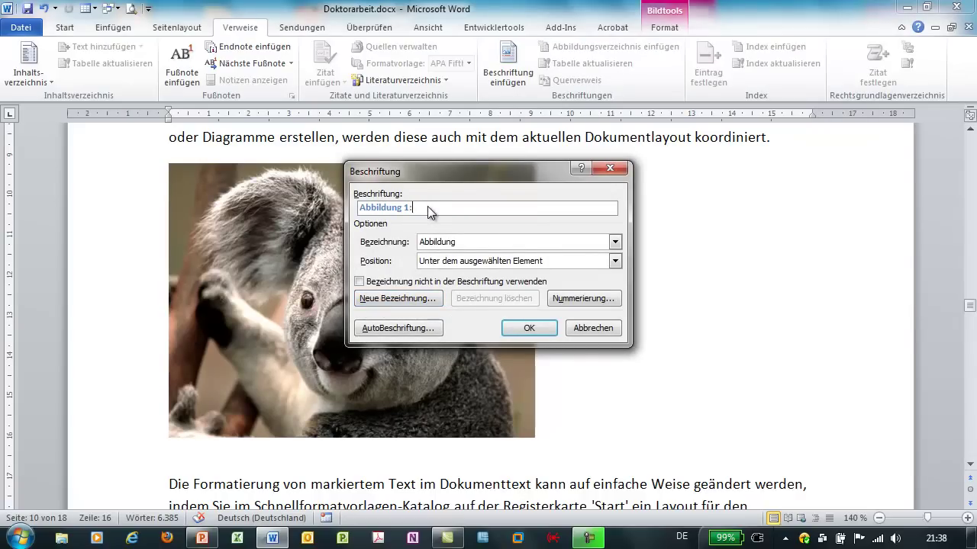
pyautogui.write('Koalo')
pyautogui.click(527, 328)
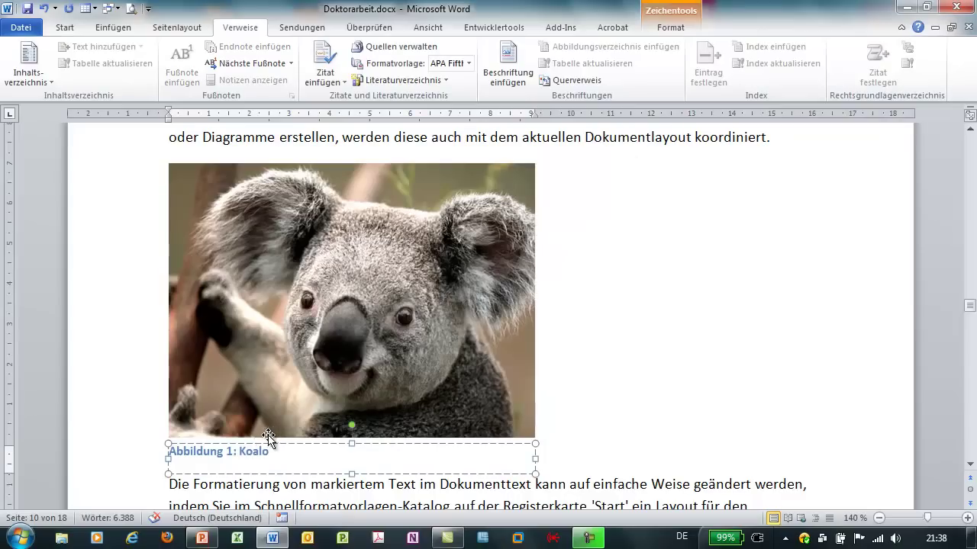
pyautogui.click(305, 415)
pyautogui.click(254, 450)
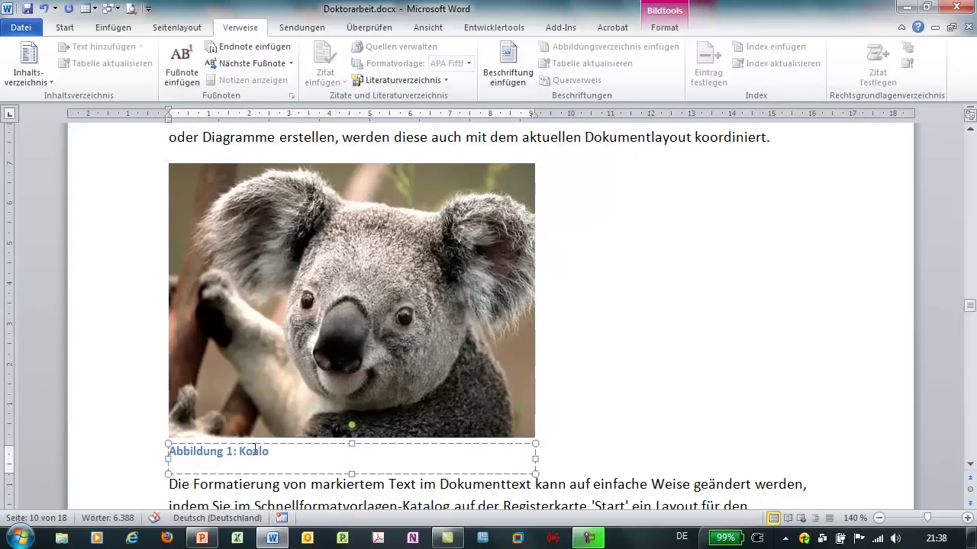
pyautogui.click(254, 450)
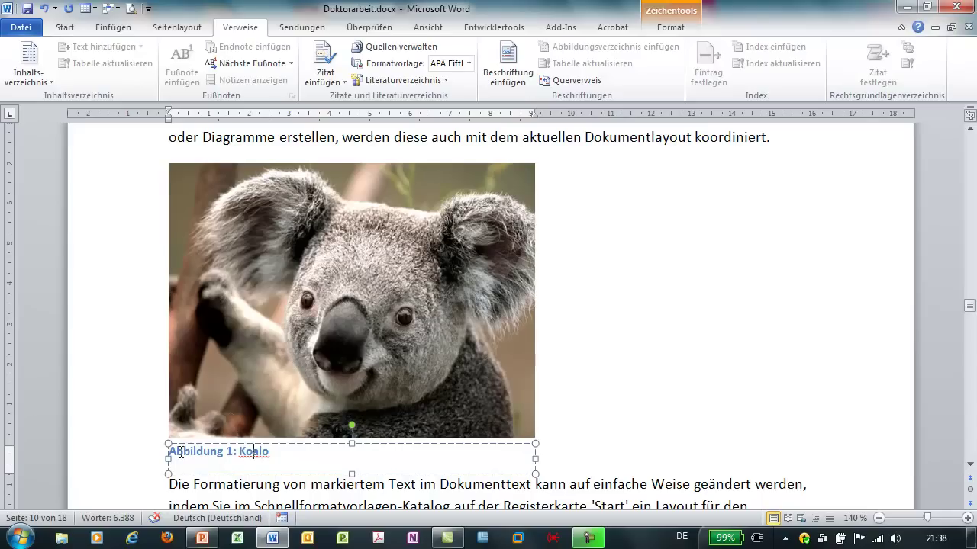
pyautogui.click(326, 406)
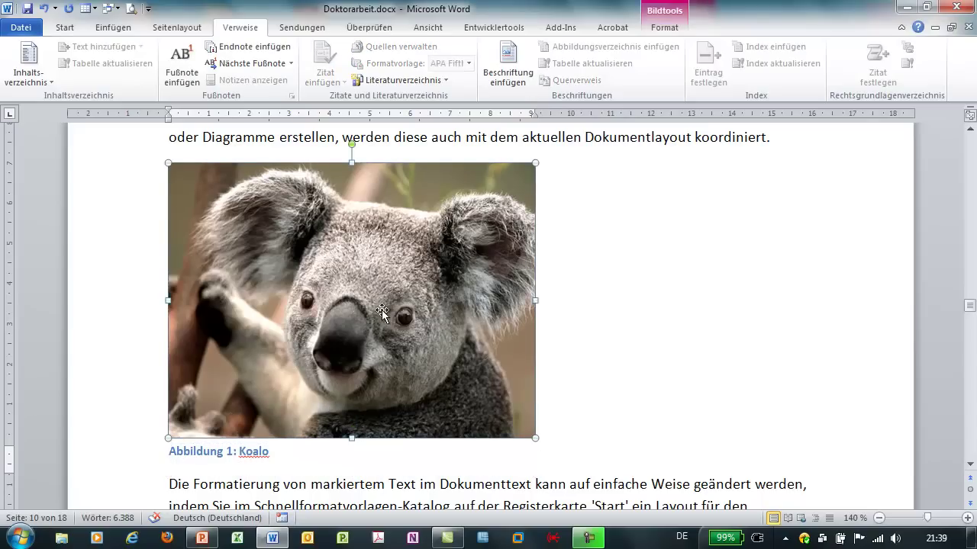
pyautogui.click(971, 479)
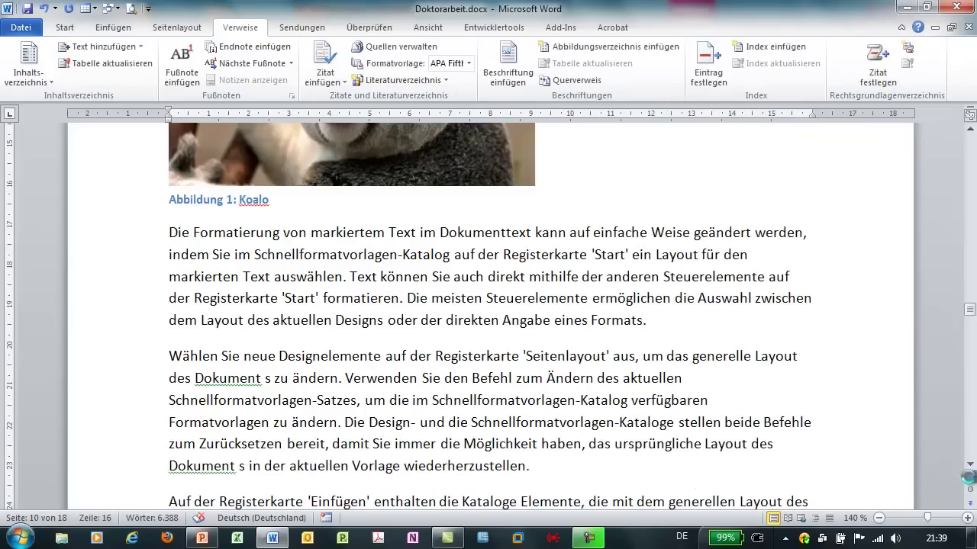
# - Caption the tulip picture on page 2 as 'Abbildung 1: Gelbe Tulpen'
pyautogui.click(969, 479)
pyautogui.click(453, 369)
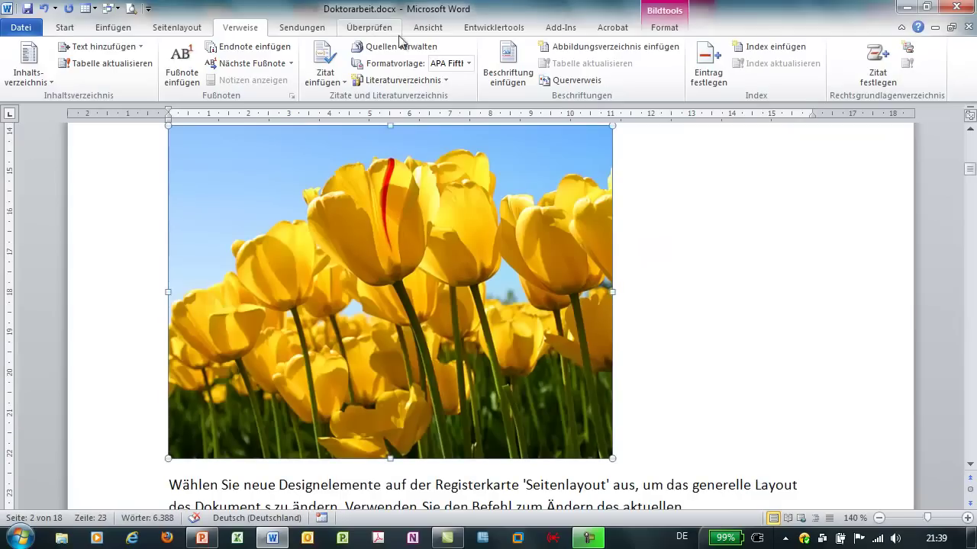
pyautogui.click(509, 65)
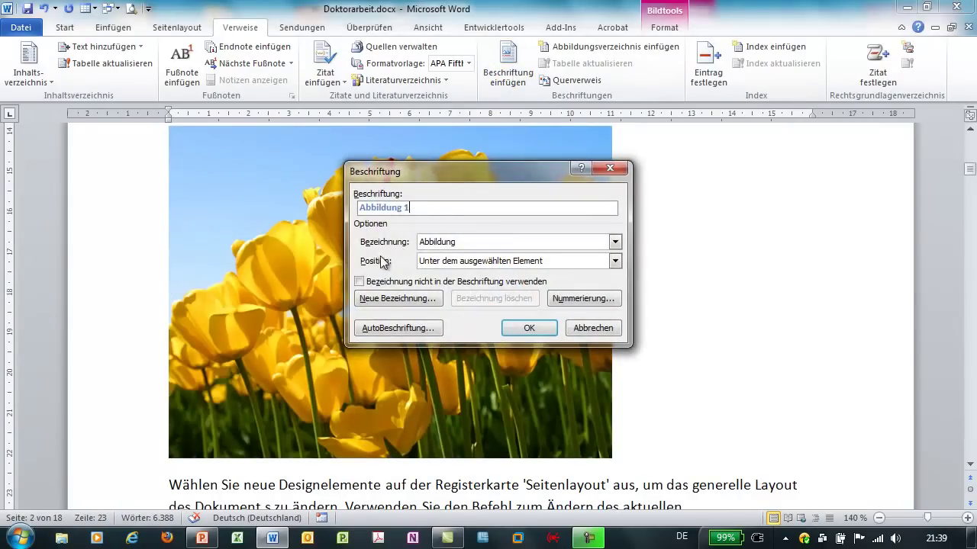
pyautogui.click(569, 327)
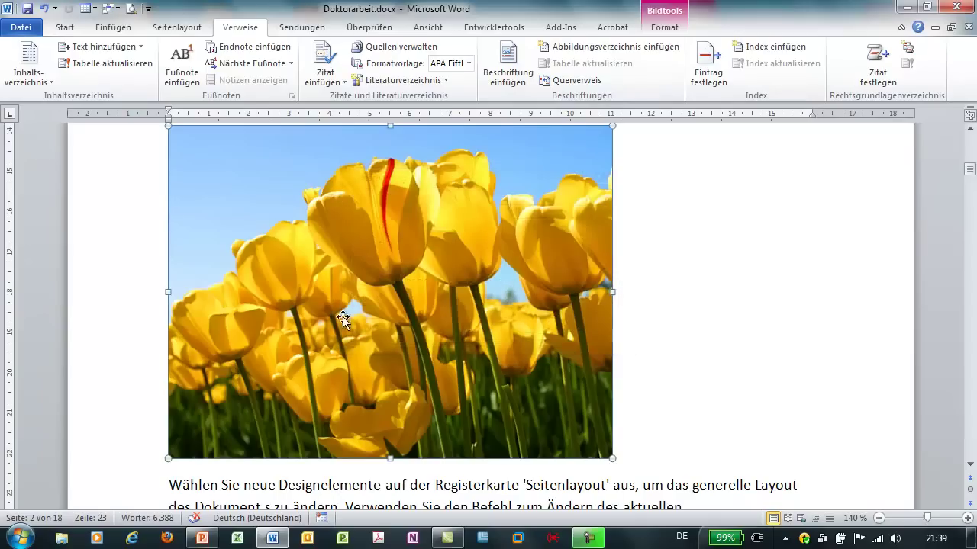
pyautogui.click(504, 75)
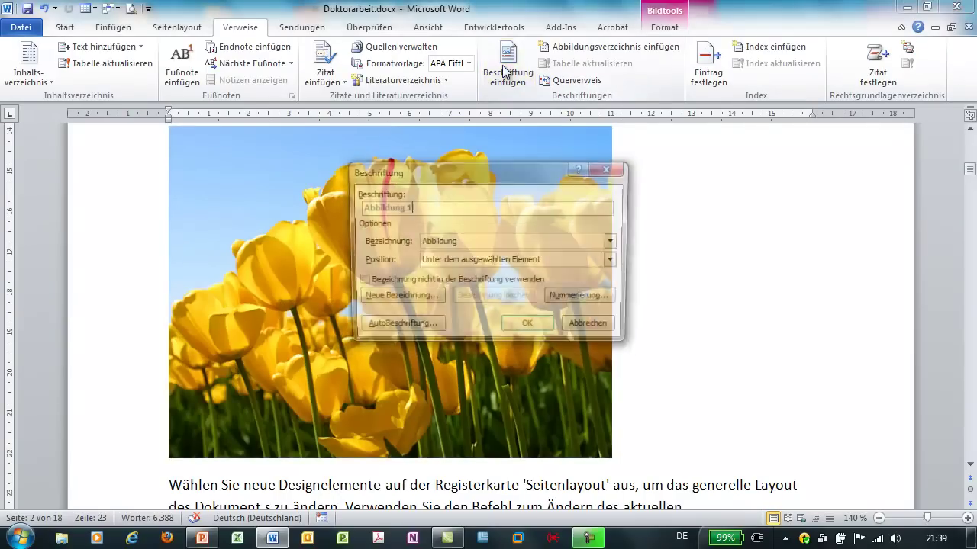
pyautogui.write(': ')
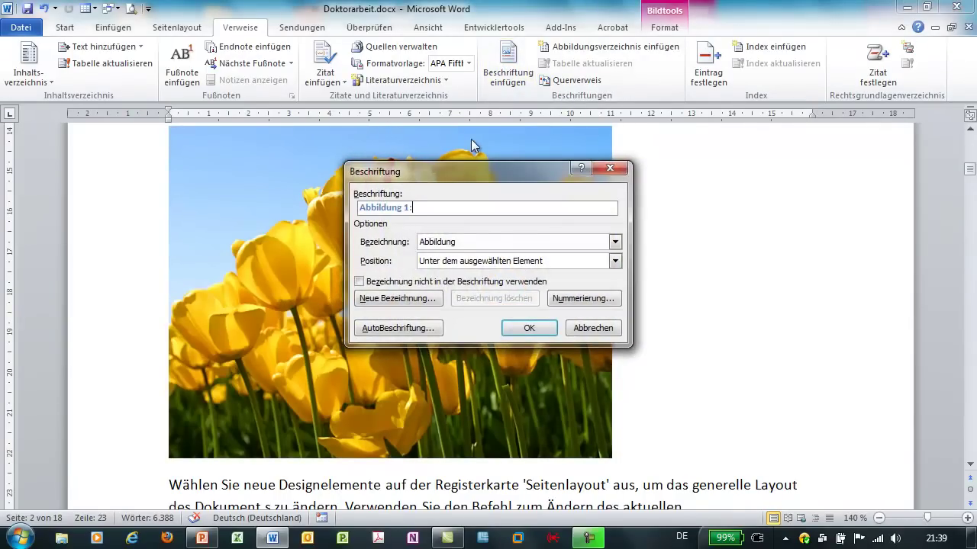
pyautogui.write('Gelbe Tulpen')
pyautogui.click(527, 327)
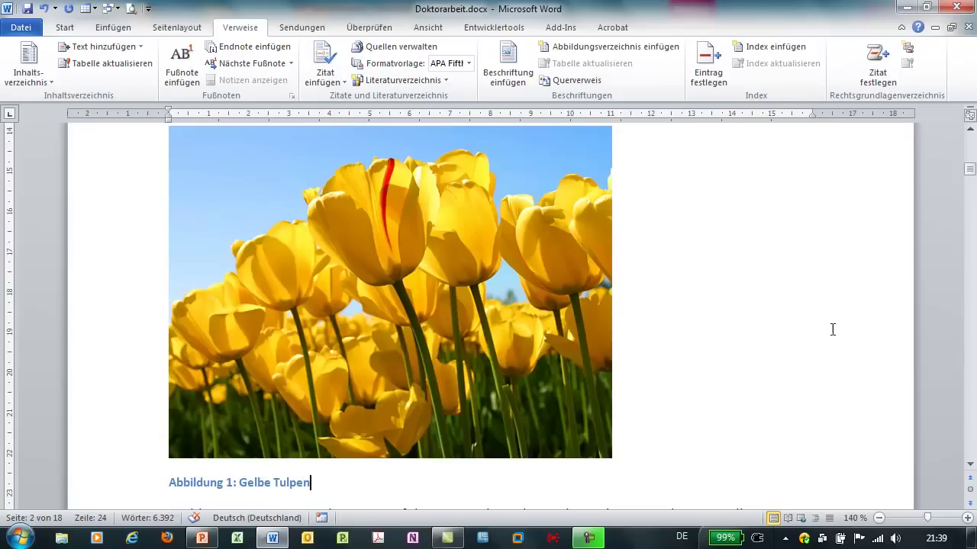
pyautogui.click(969, 505)
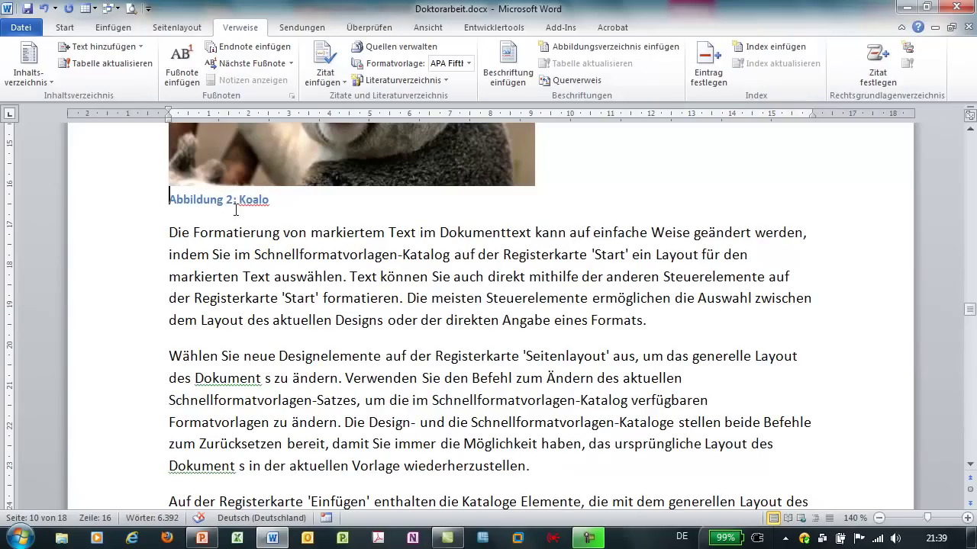
# - Caption the hydrangea photo on page 11 as 'Abbildung 3: Blumen'
pyautogui.scroll(2, 260, 211)
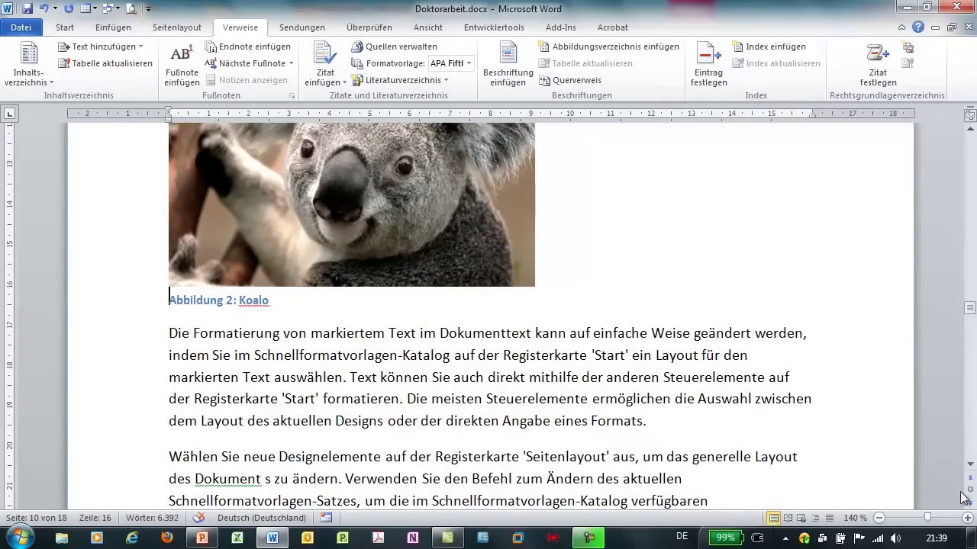
pyautogui.scroll(-2, 963, 497)
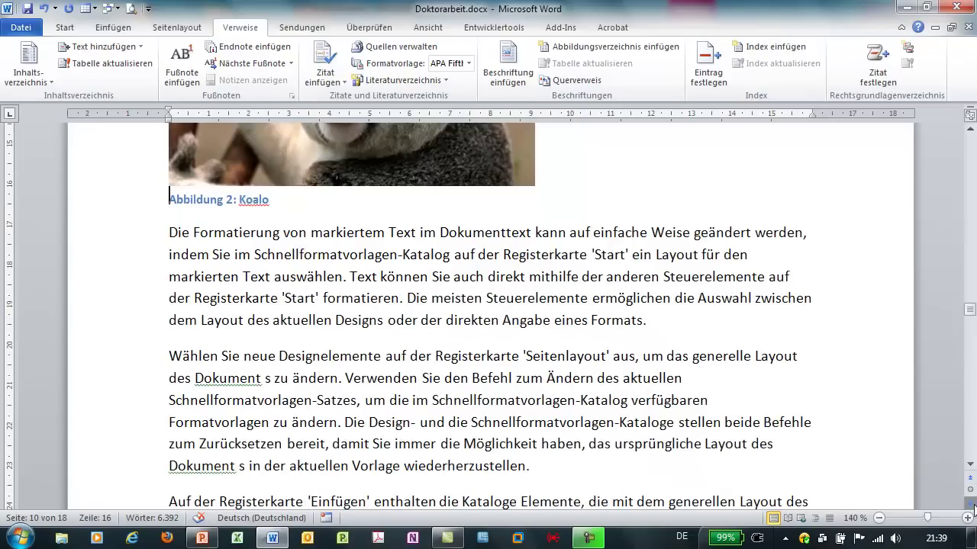
pyautogui.click(970, 504)
pyautogui.click(357, 294)
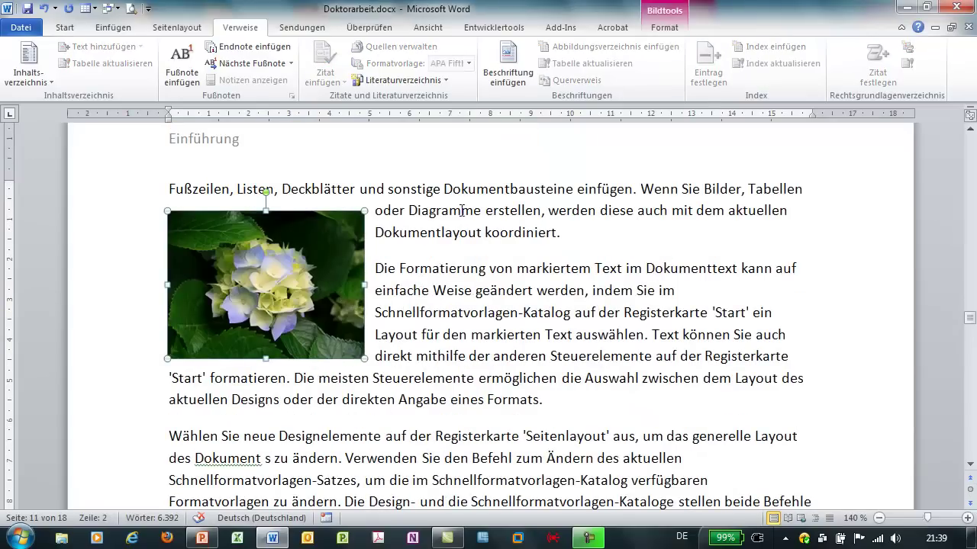
pyautogui.click(502, 76)
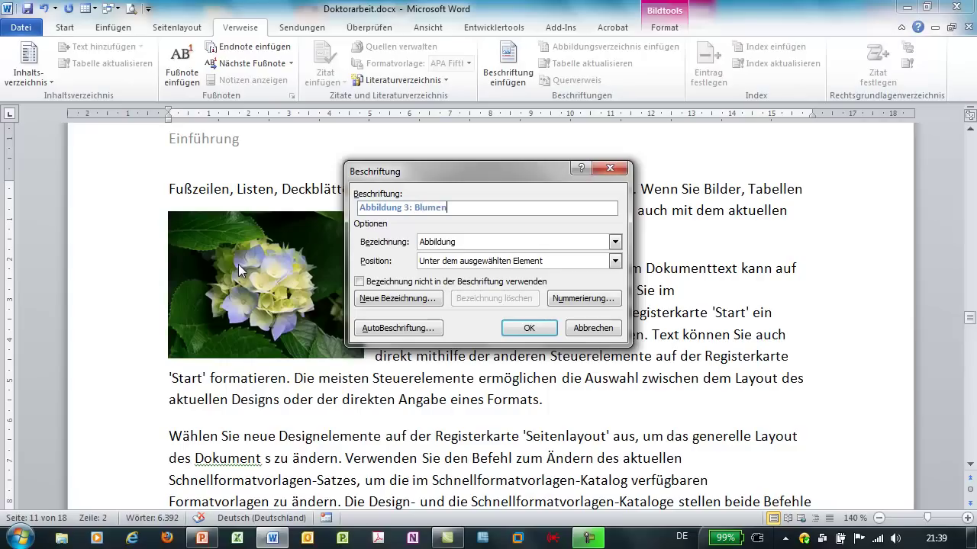
pyautogui.click(528, 328)
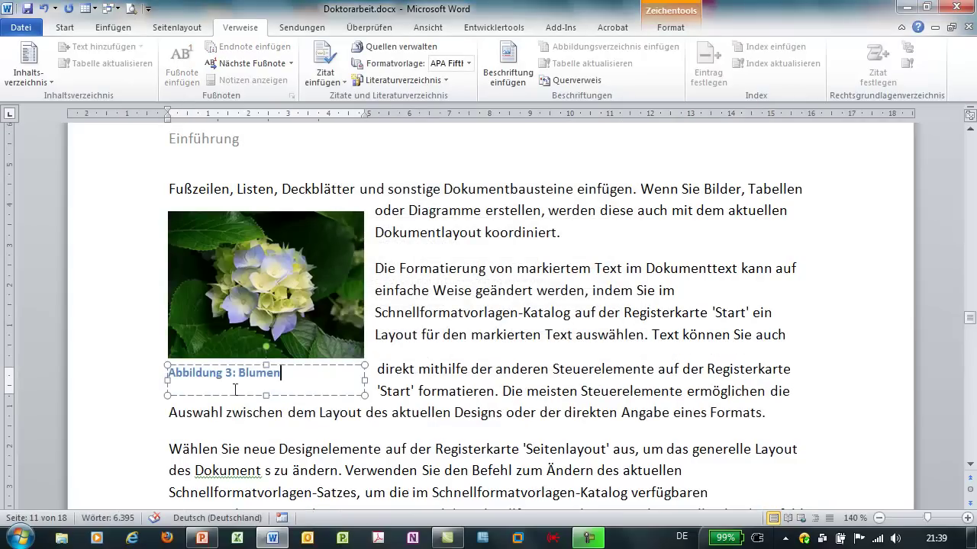
# - Drag the hydrangea photo right into the paragraph text, leaving its caption behind
pyautogui.click(296, 413)
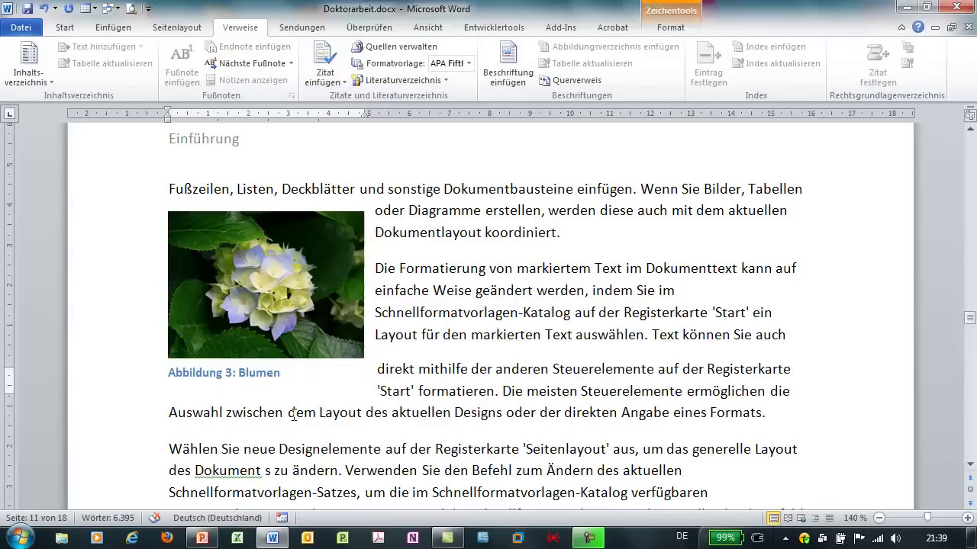
pyautogui.click(252, 314)
pyautogui.moveTo(219, 335); pyautogui.dragTo(304, 313)
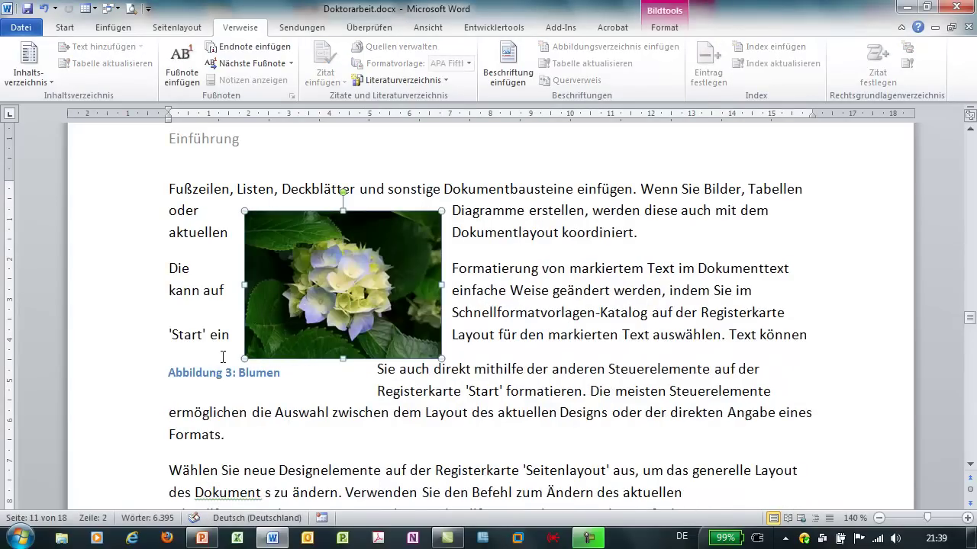
# - Undo the move, group the hydrangea photo with its 'Abbildung 3: Blumen' caption, and reposition the group
pyautogui.click(43, 10)
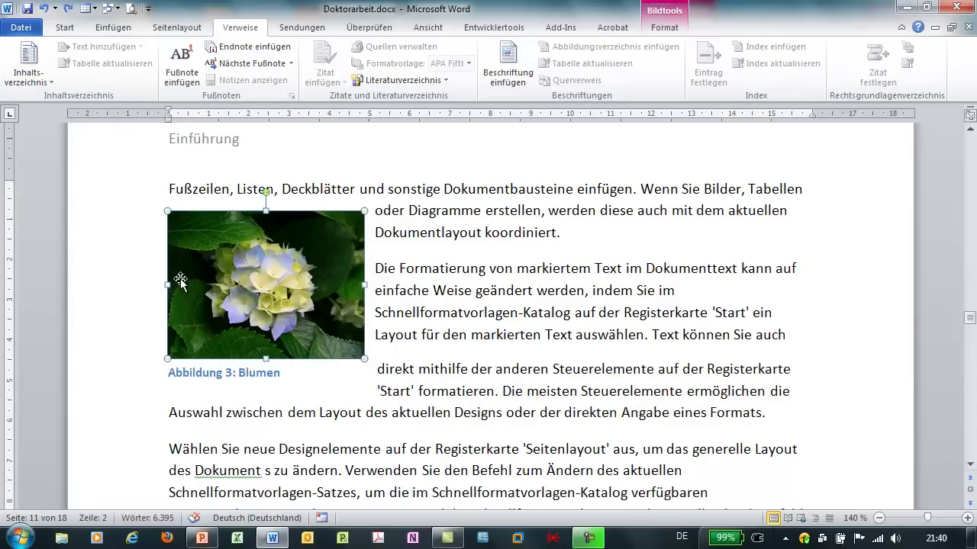
pyautogui.click(203, 374)
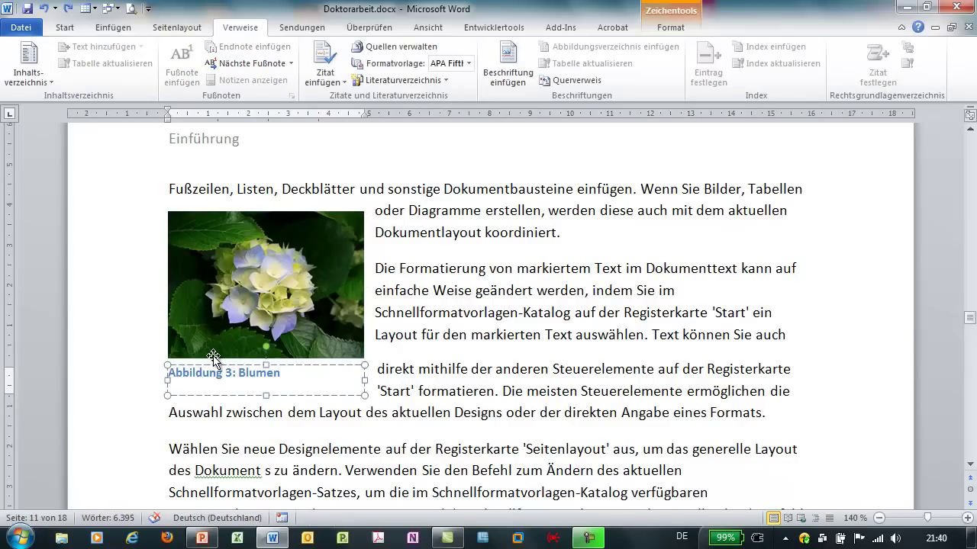
pyautogui.press('shift')
pyautogui.keyDown('shift'); pyautogui.click(231, 341); pyautogui.keyUp('shift')
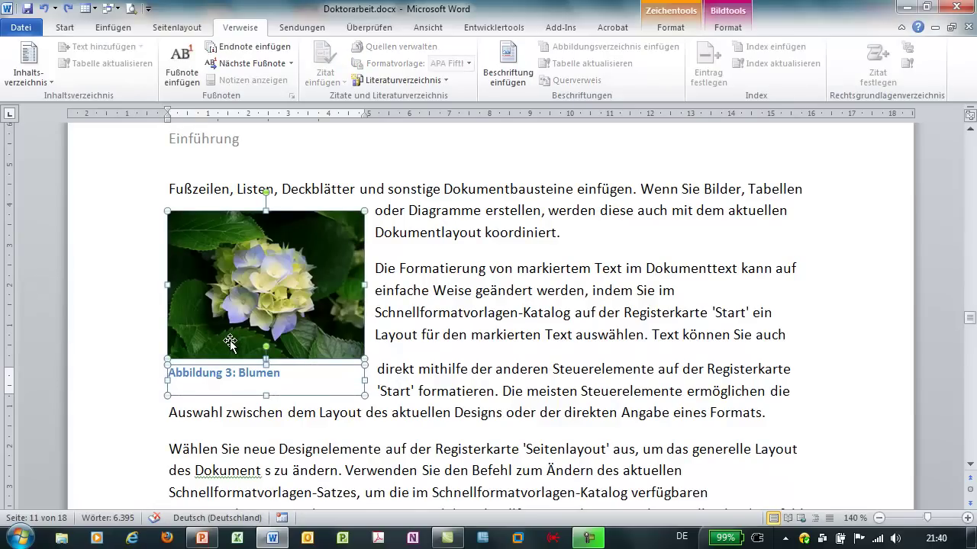
pyautogui.rightClick(230, 340)
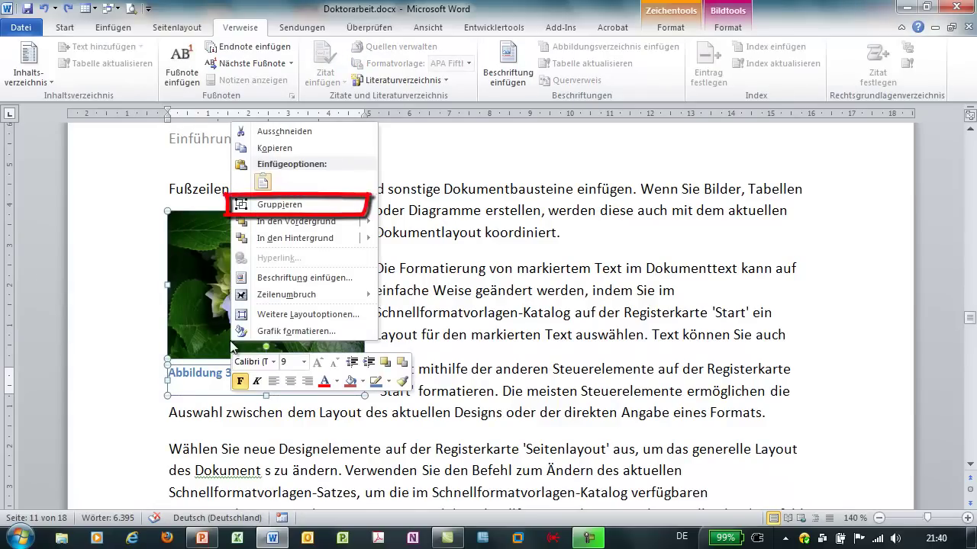
pyautogui.moveTo(279, 206)
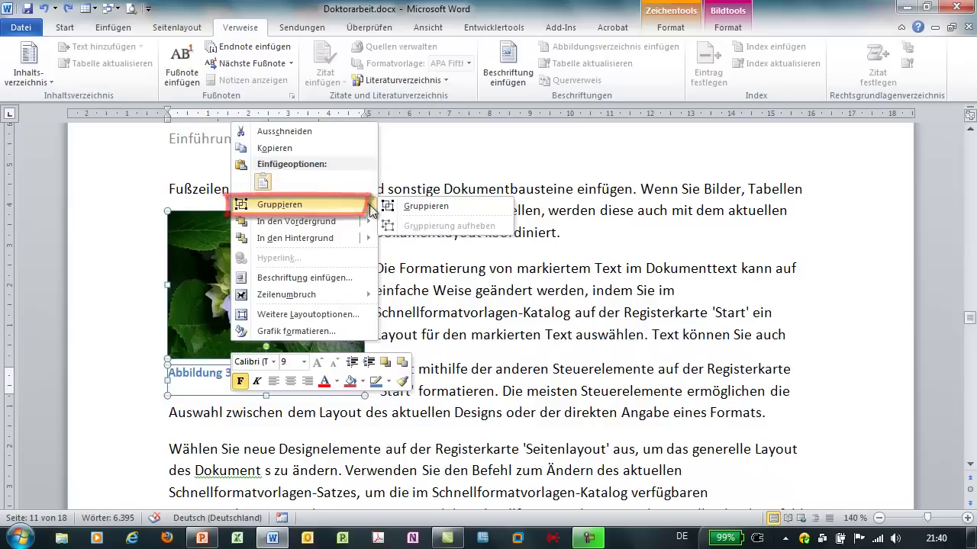
pyautogui.click(418, 207)
pyautogui.click(472, 299)
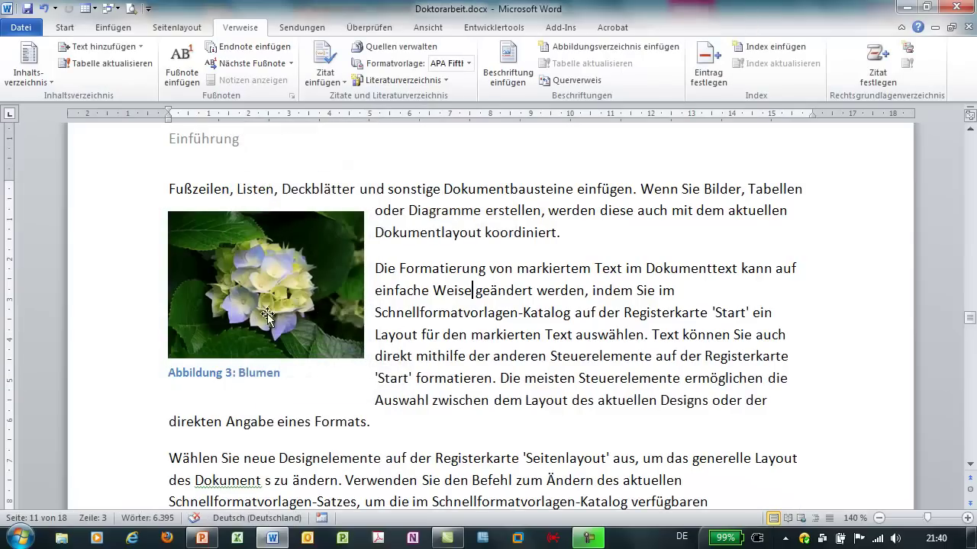
pyautogui.moveTo(270, 323)
pyautogui.mouseDown()
pyautogui.moveTo(304, 308)
pyautogui.moveTo(285, 315)
pyautogui.mouseUp()
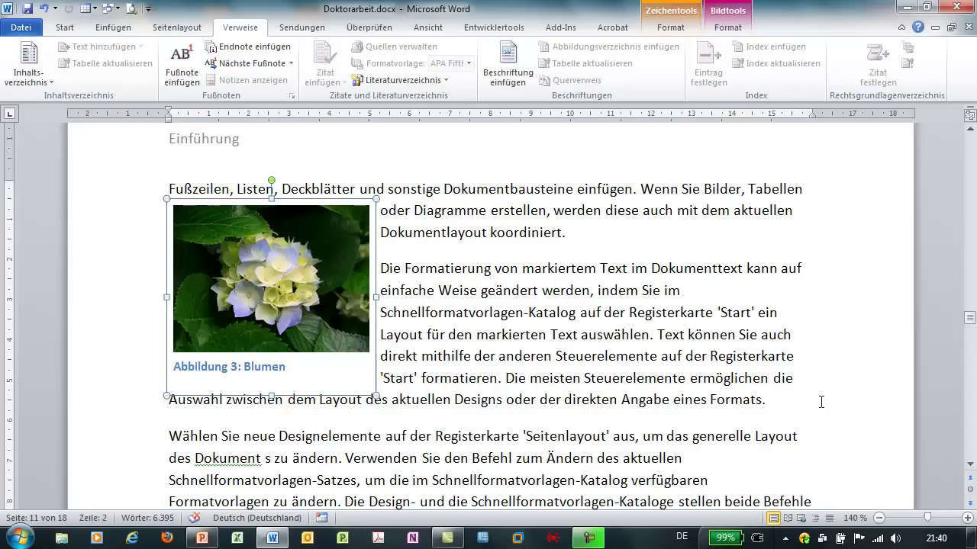
# - Add a new empty paragraph after the last line of Doktorarbeit
pyautogui.hotkey('ctrl', 'End')
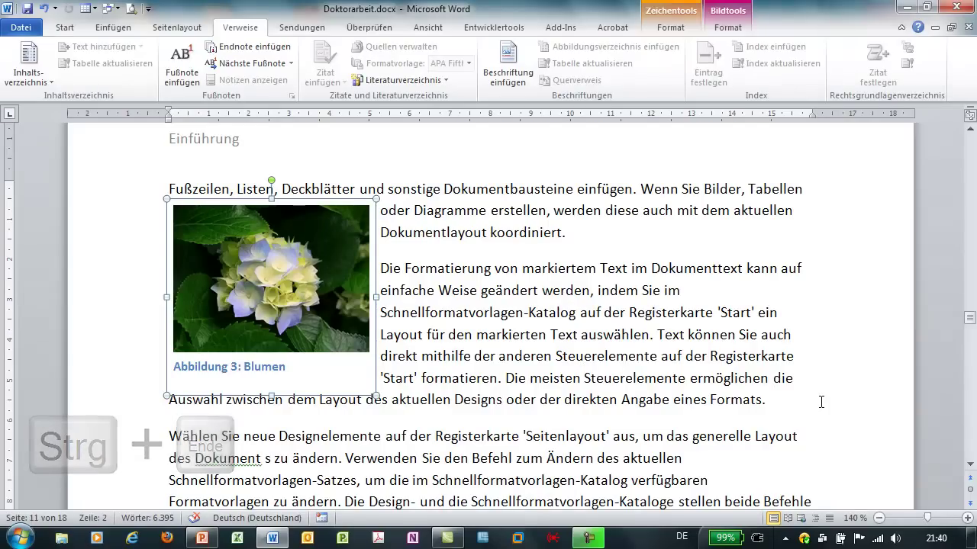
pyautogui.press('Return')
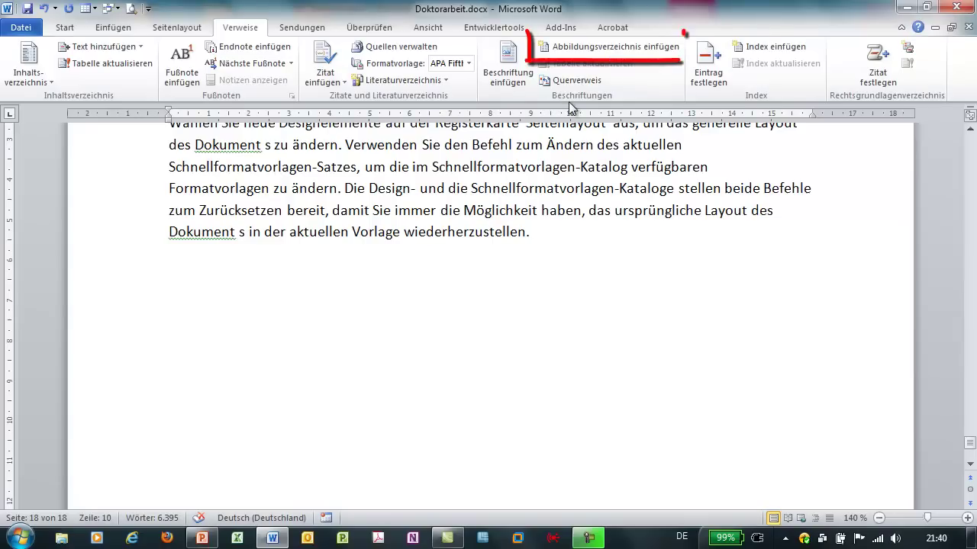
pyautogui.click(570, 50)
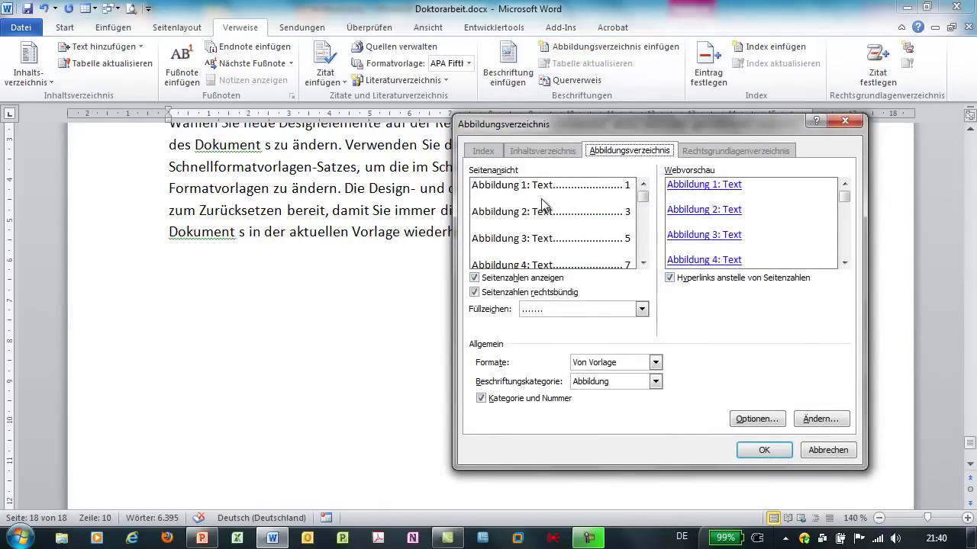
# - Insert an Abbildung table of figures listing Gelbe Tulpen (2), Koalo (10) and Blumen (11)
pyautogui.click(654, 382)
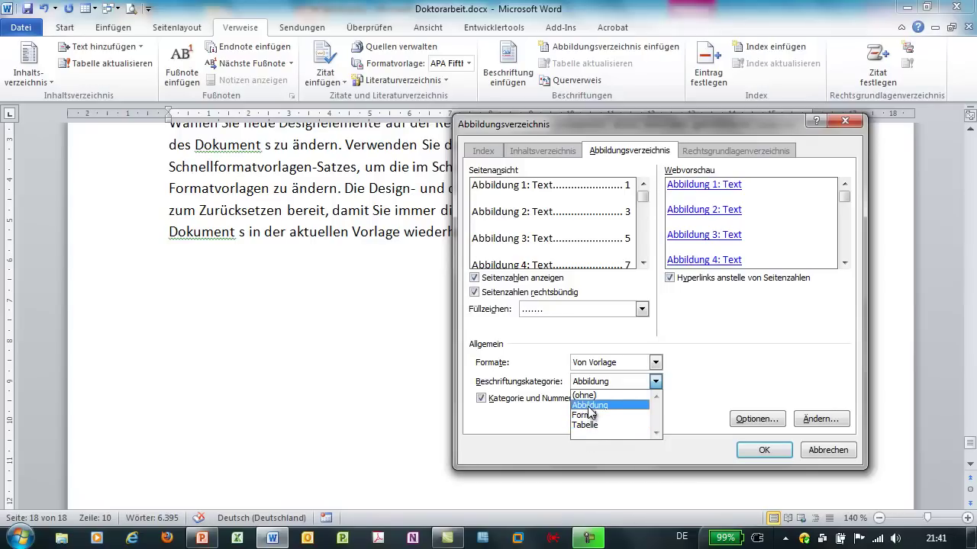
pyautogui.click(588, 406)
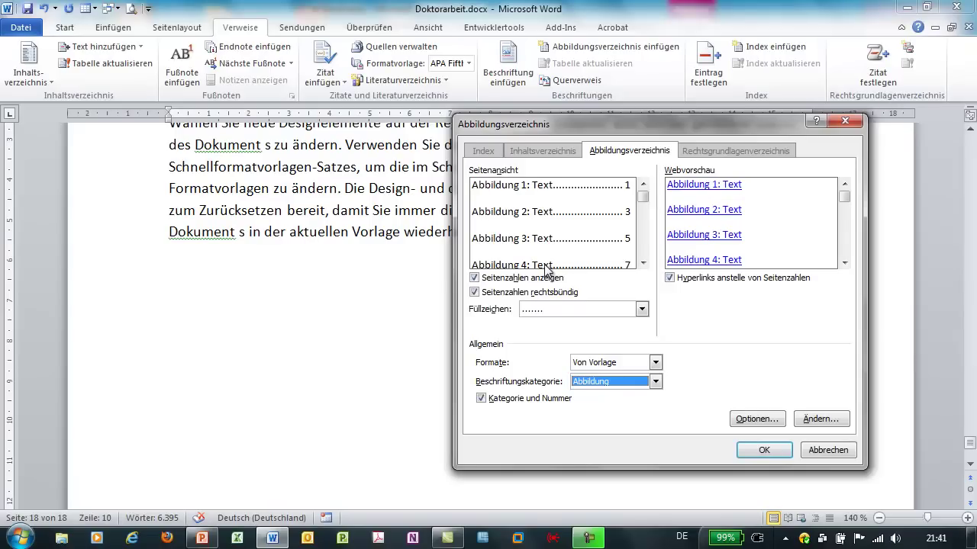
pyautogui.click(765, 451)
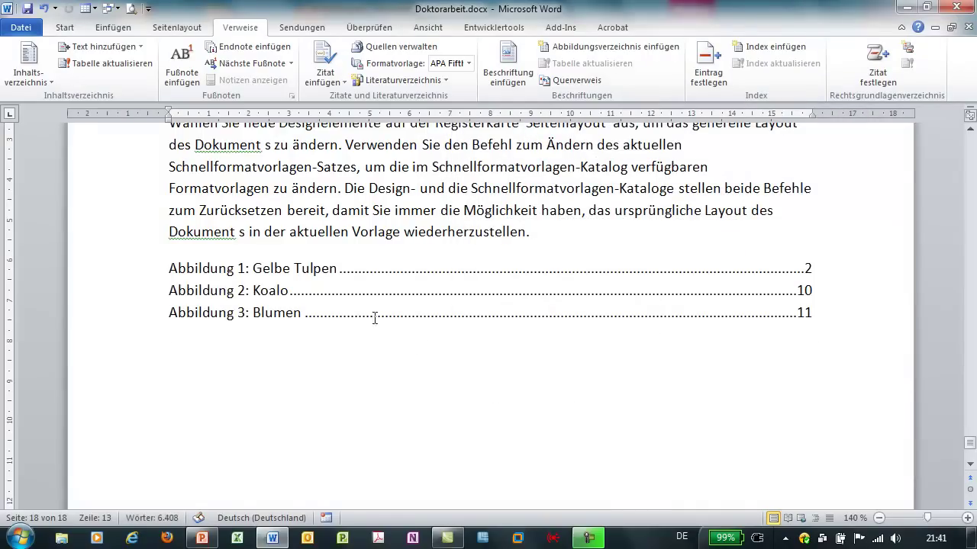